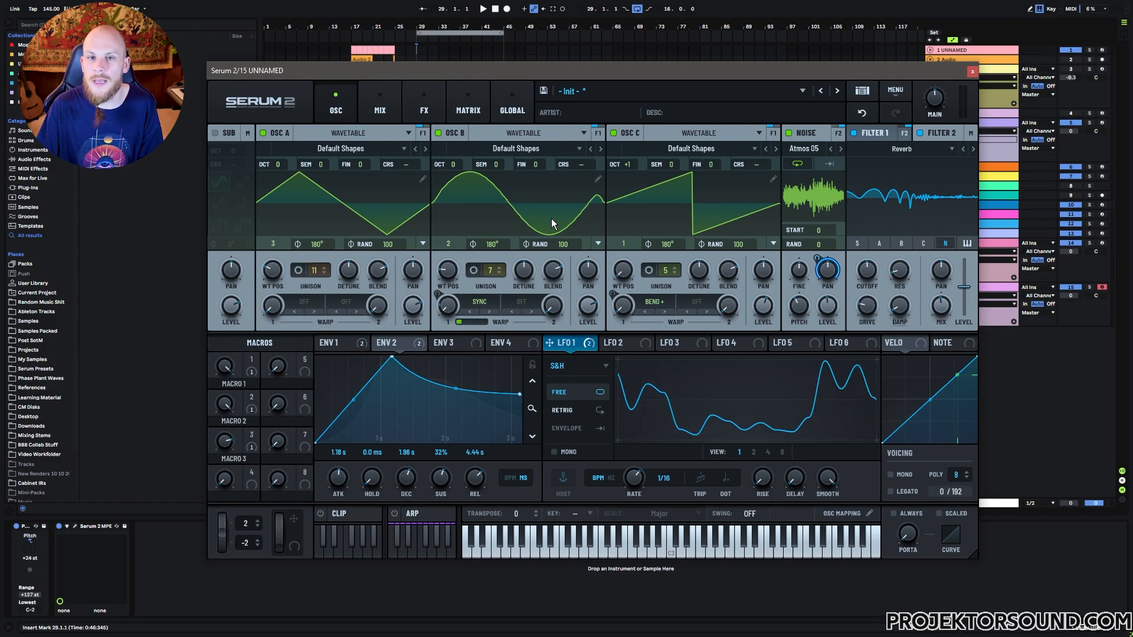
Step: Compare the modulation matrix routings for the oscillators and Filter 1 with the oscillator warp and filter settings
{"action": "left_click", "coordinate": [463, 111]}
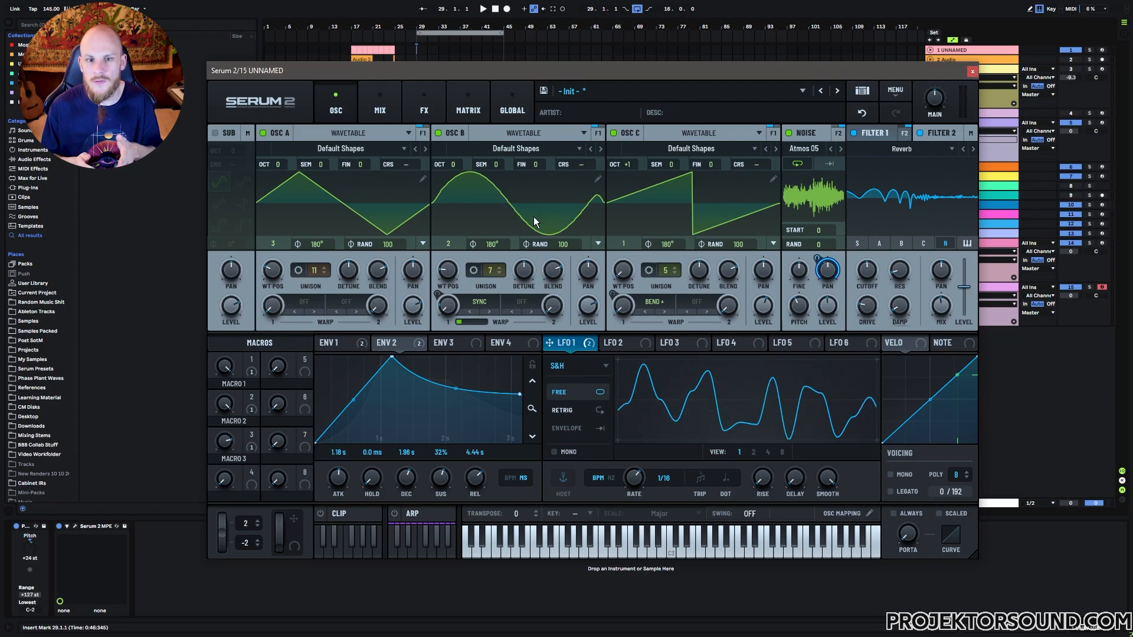
{"action": "left_click", "coordinate": [942, 133]}
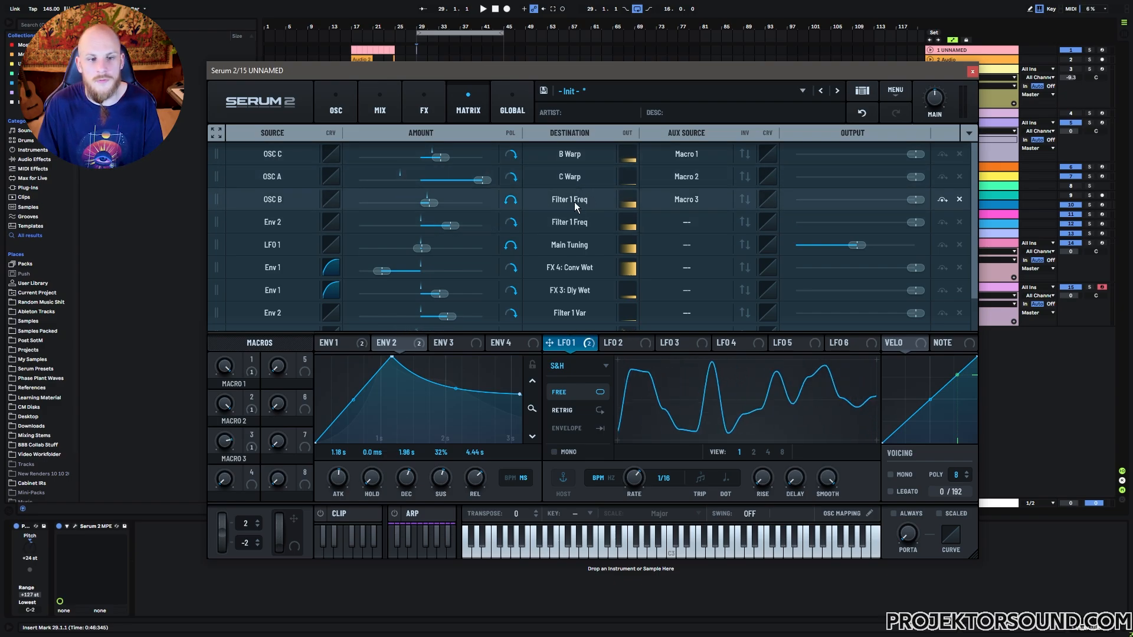
{"action": "left_click", "coordinate": [336, 110]}
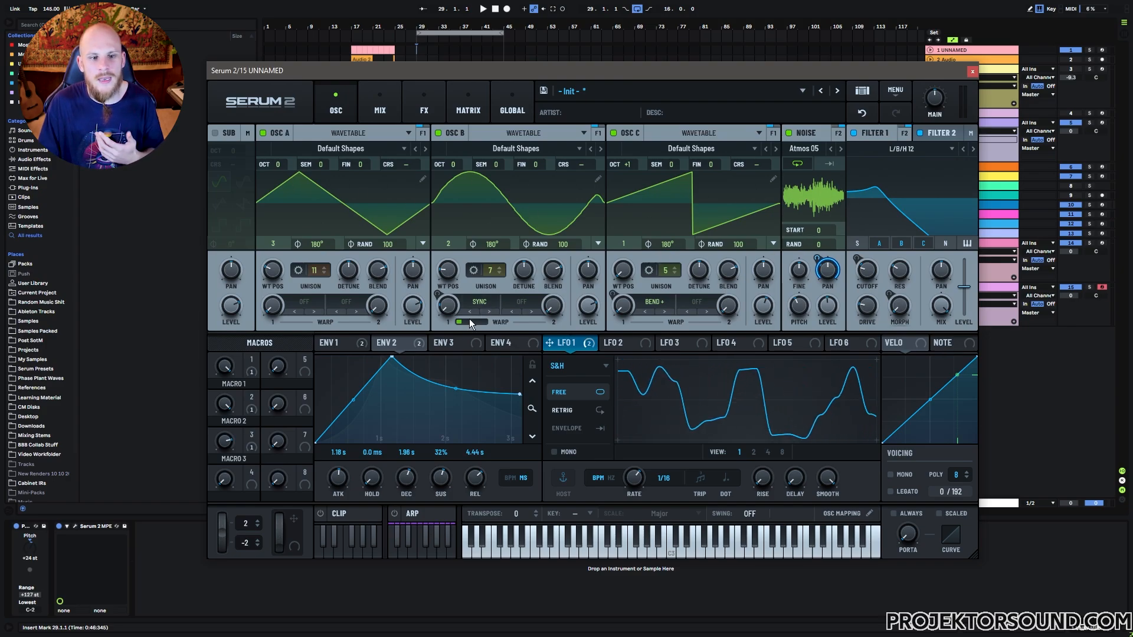
{"action": "left_click", "coordinate": [466, 110]}
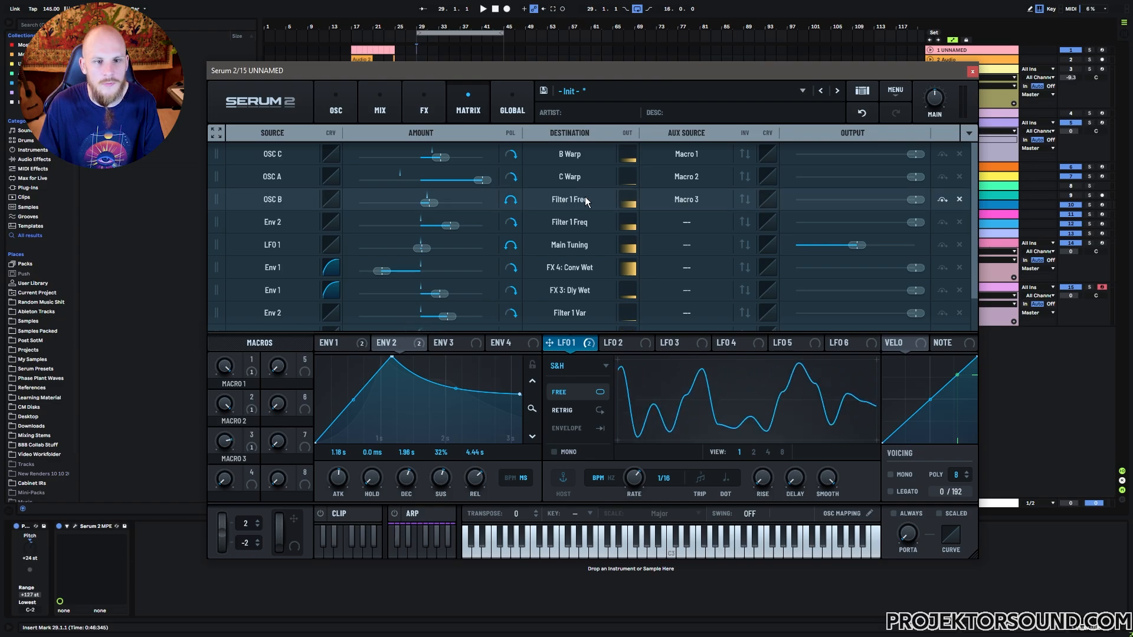
{"action": "left_click", "coordinate": [336, 110]}
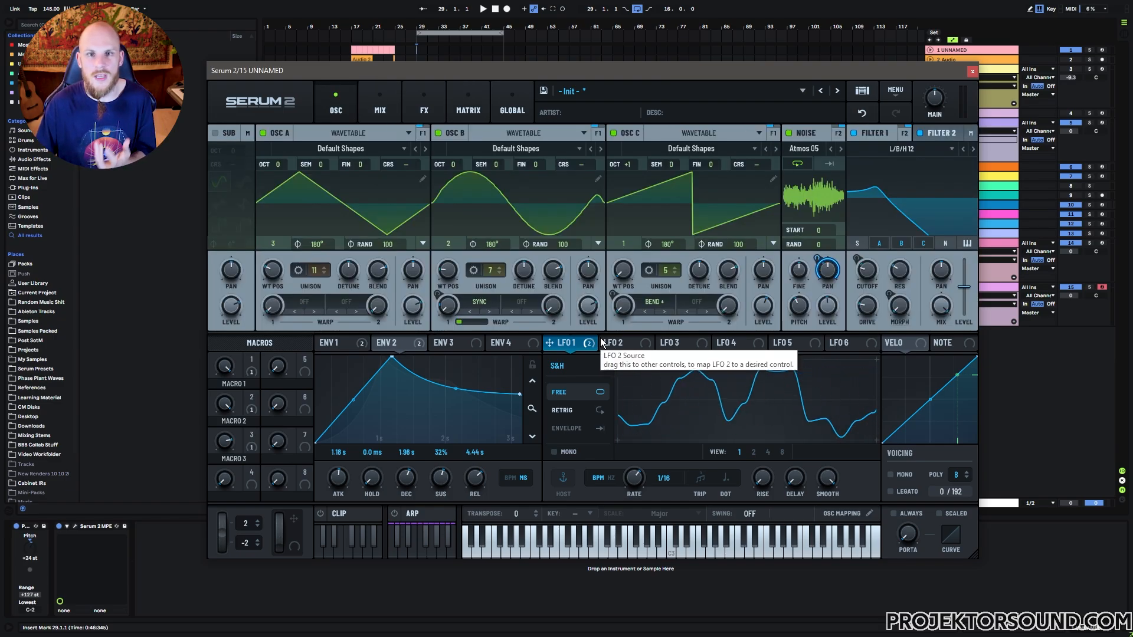
{"action": "left_click", "coordinate": [474, 114]}
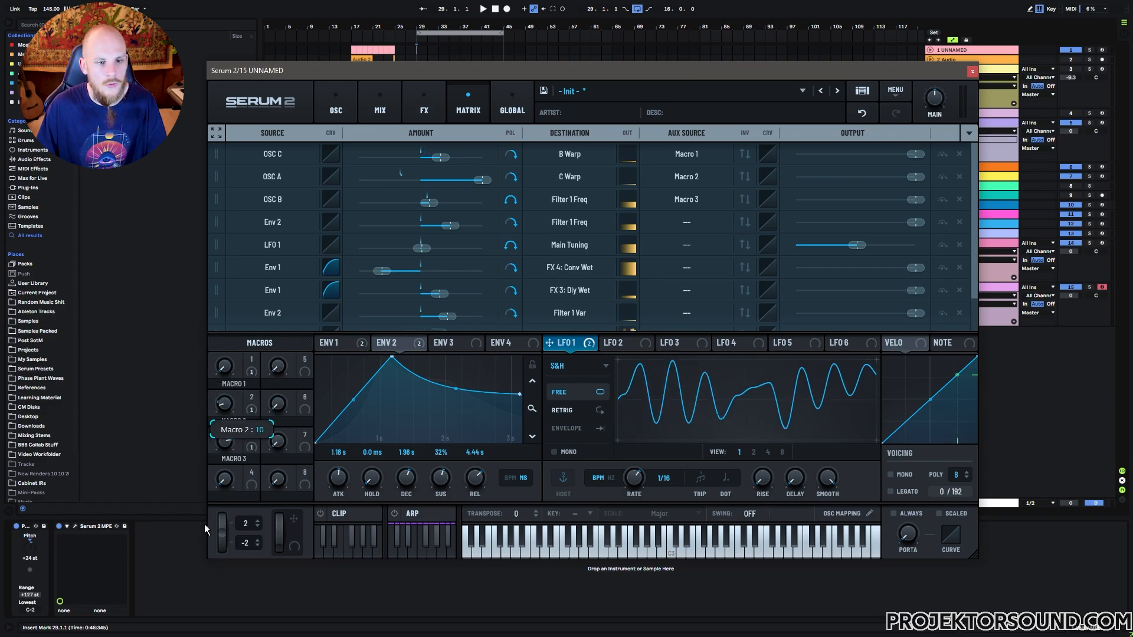
{"action": "left_click", "coordinate": [340, 108]}
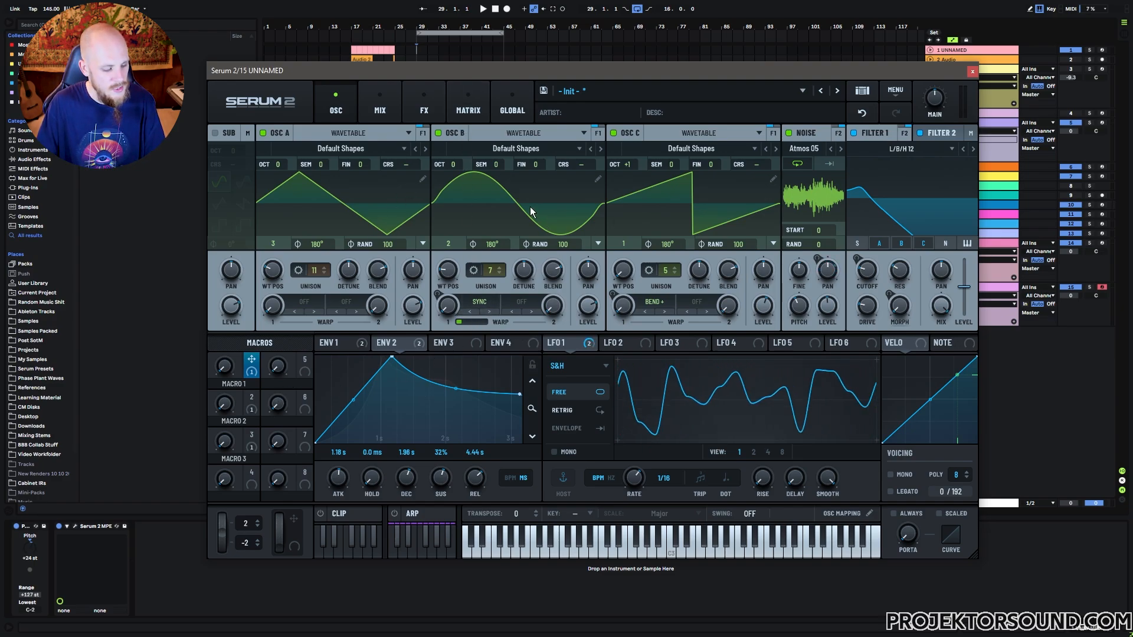
Step: Play a note and sweep Macros 1, 2 and 3 to audition their effect on the B warp, C warp and Filter 1 frequency
{"action": "key", "text": "h"}
{"action": "left_click_drag", "start_coordinate": [226, 365], "coordinate": [278, 207]}
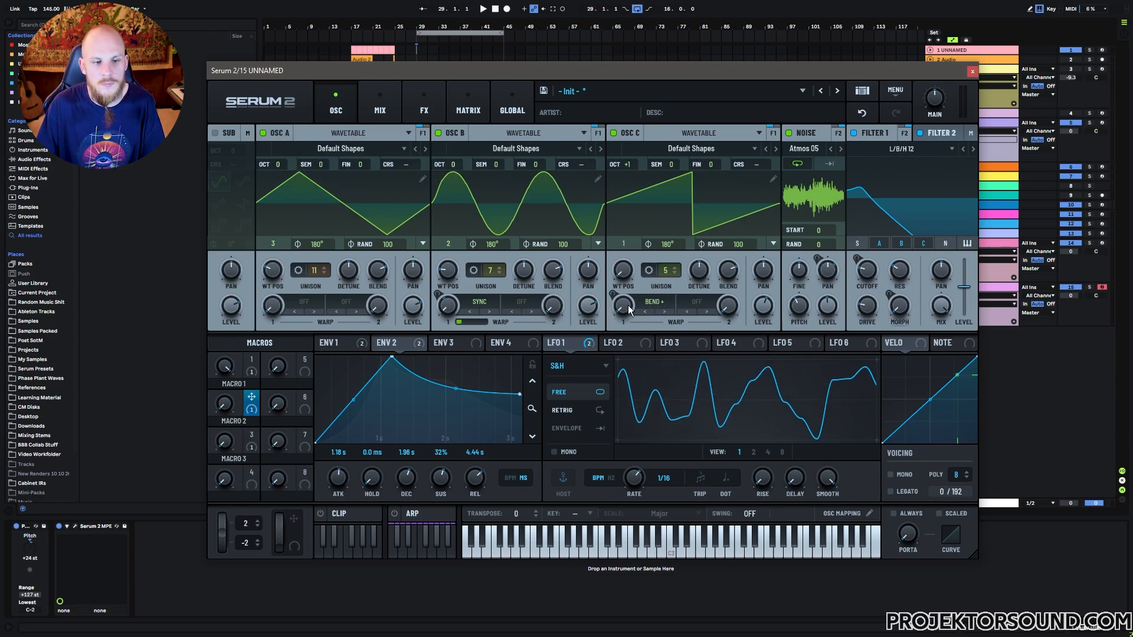
{"action": "left_click_drag", "start_coordinate": [230, 402], "coordinate": [256, 303]}
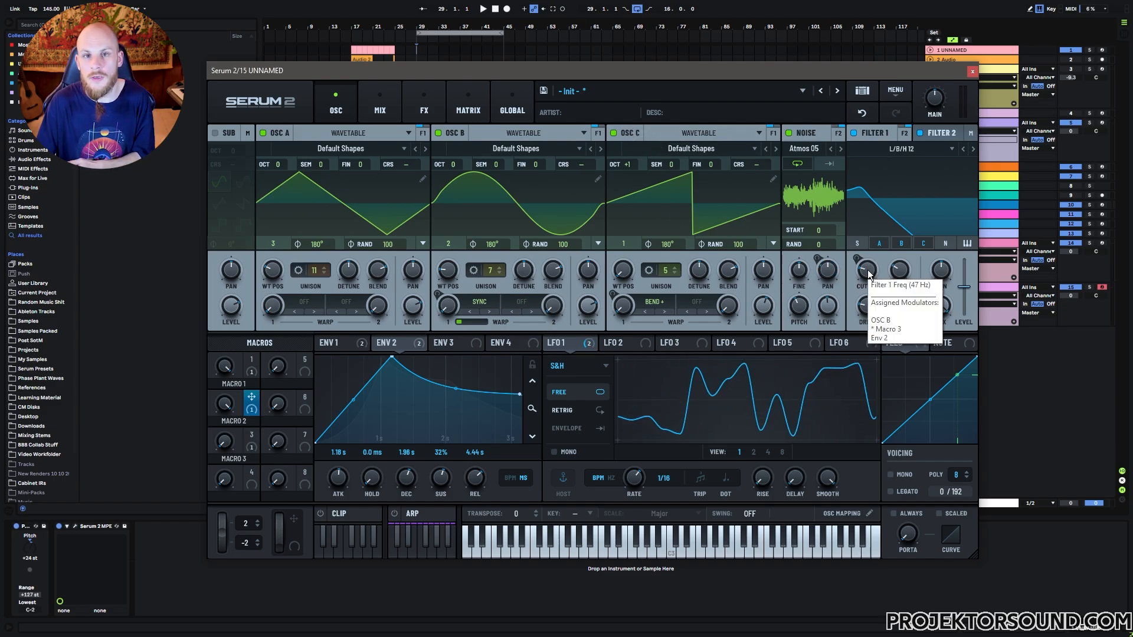
{"action": "left_click_drag", "start_coordinate": [228, 445], "coordinate": [259, 320]}
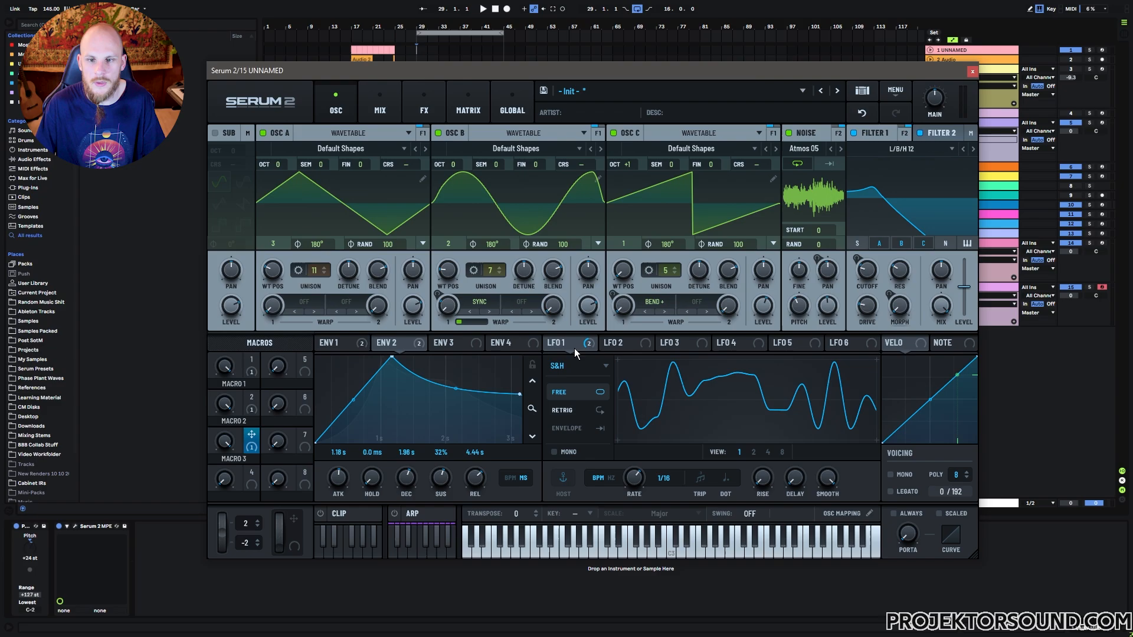
Step: Inspect the LFO 1 routing to Main Tuning and its output amount in the modulation matrix
{"action": "left_click", "coordinate": [557, 344]}
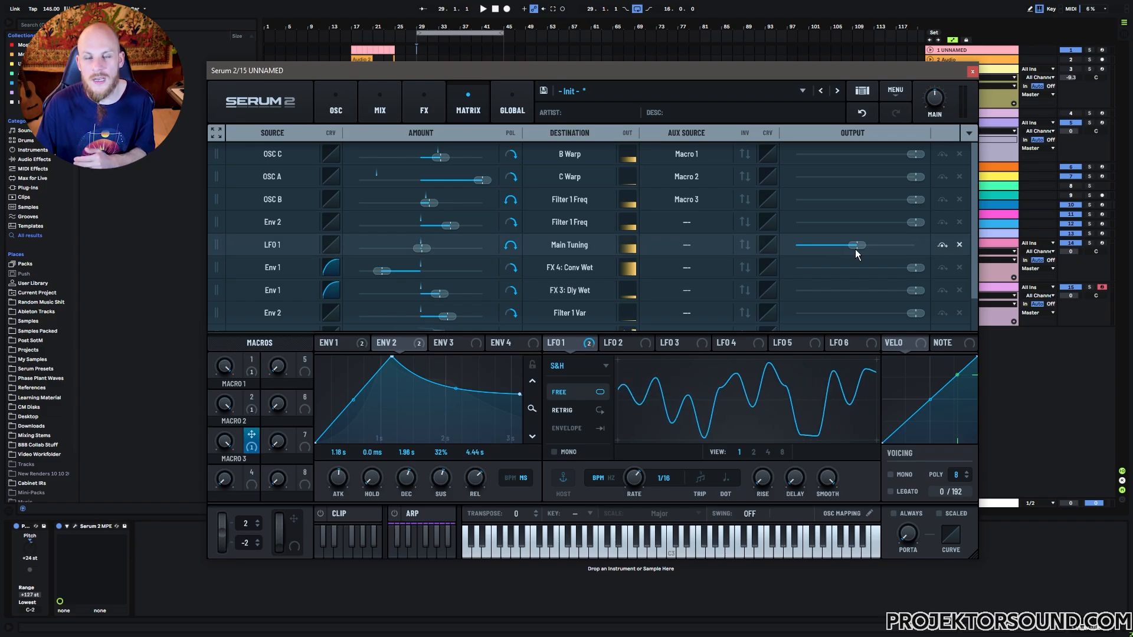
{"action": "mouse_move", "coordinate": [855, 249]}
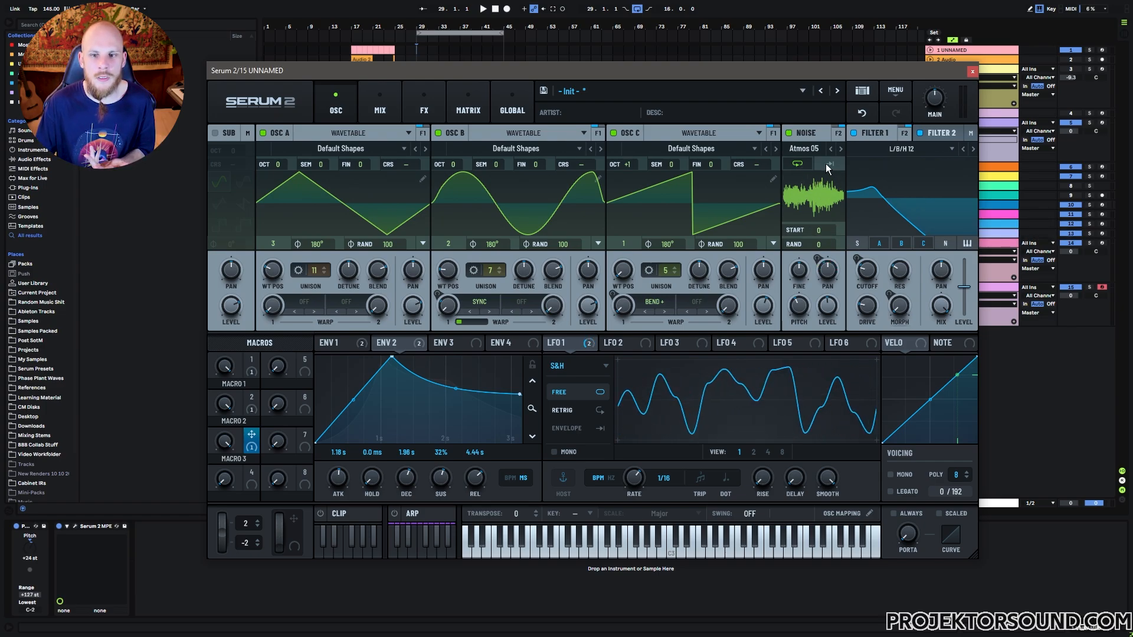
Step: Turn off oscillators C, B and A to isolate the noise oscillator
{"action": "left_click", "coordinate": [613, 133]}
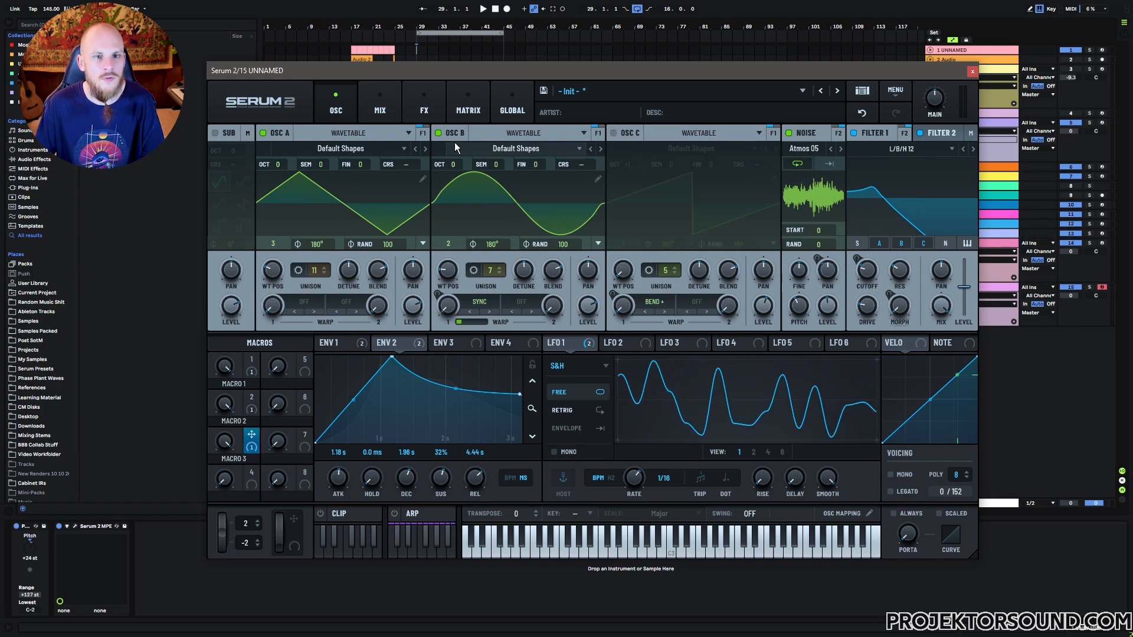
{"action": "left_click", "coordinate": [438, 132]}
{"action": "left_click", "coordinate": [264, 132]}
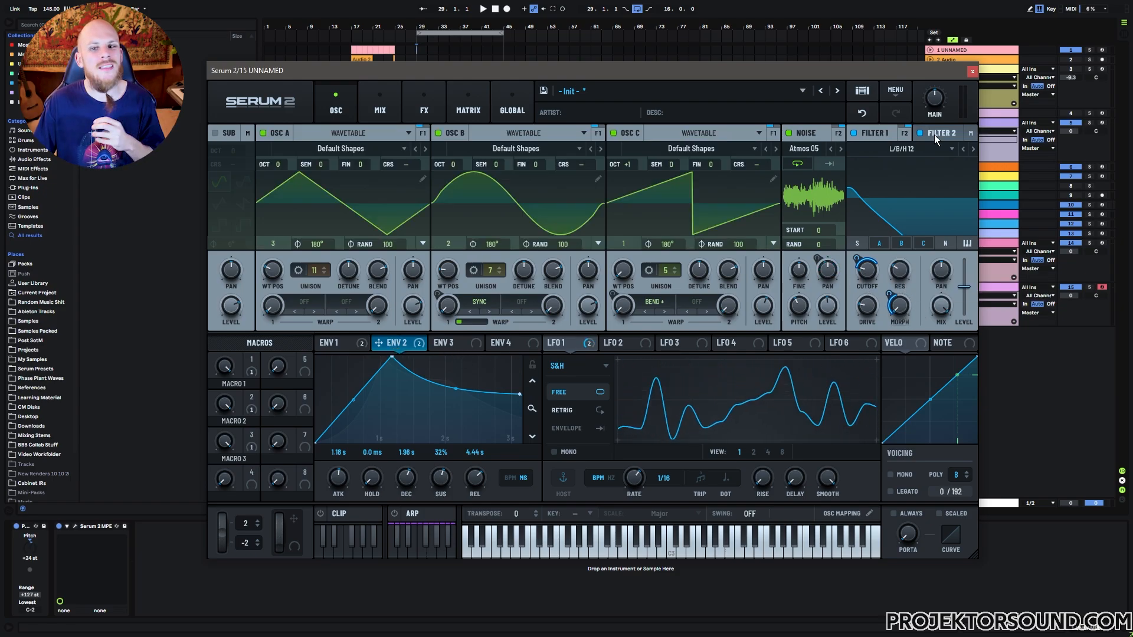
Step: Show the Filter 2 reverb and play a chord to compare the sound with the filter disabled and enabled
{"action": "left_click", "coordinate": [934, 135]}
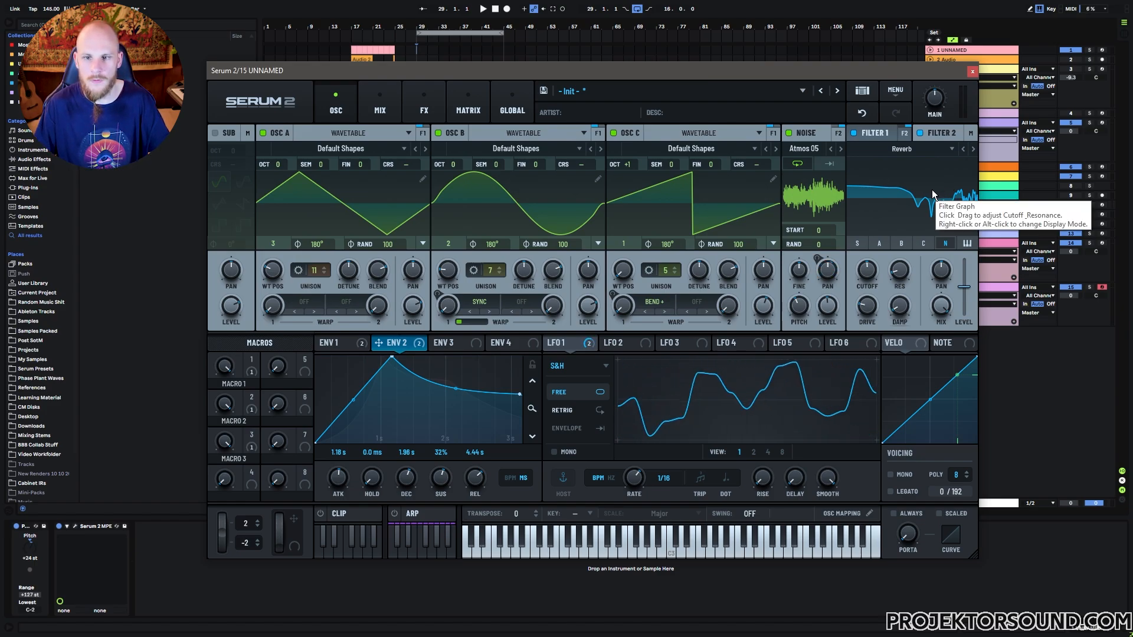
{"action": "key", "text": "f"}
{"action": "key", "text": "h"}
{"action": "key", "text": "k"}
{"action": "left_click", "coordinate": [919, 133]}
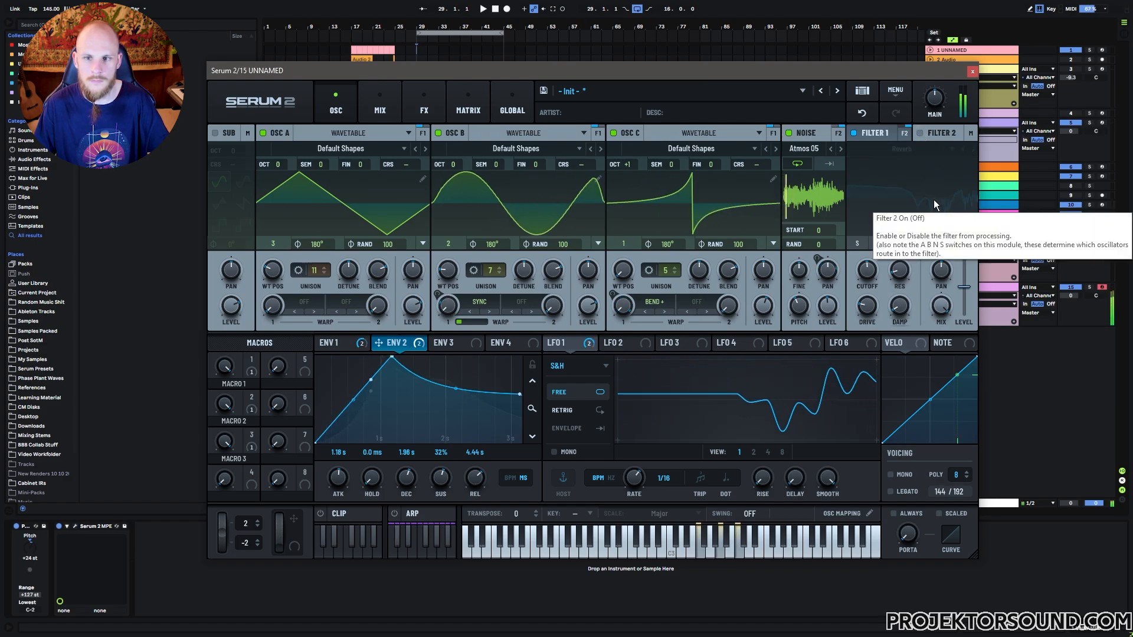
{"action": "left_click", "coordinate": [921, 134]}
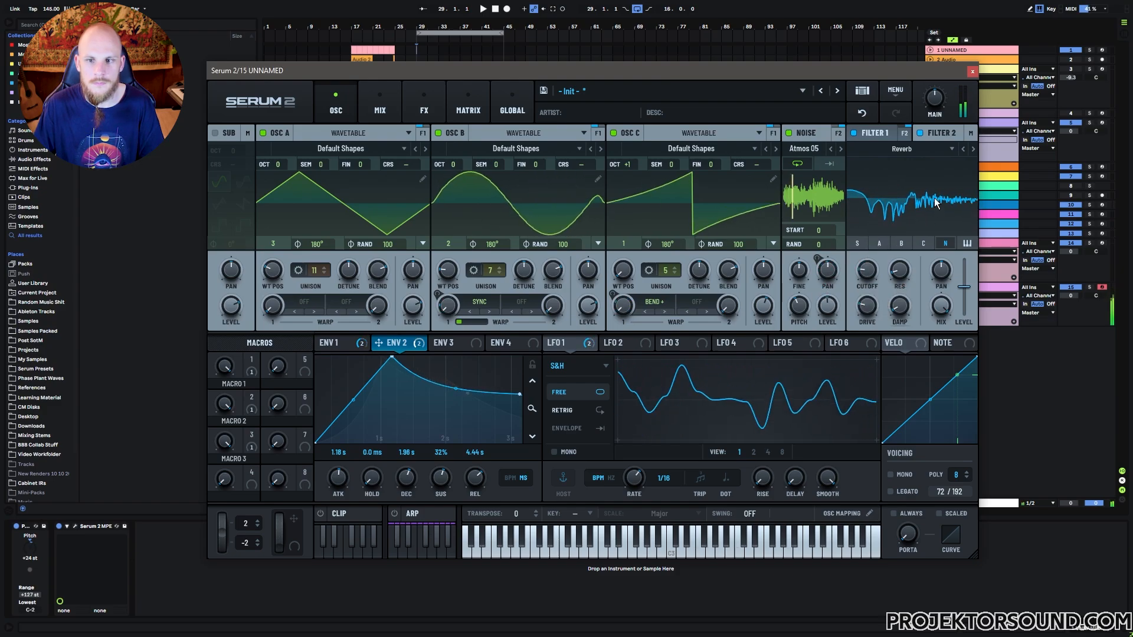
Step: Try the phase response display on the filter graph and compare it between Filter 1 and Filter 2
{"action": "right_click", "coordinate": [901, 205]}
{"action": "left_click", "coordinate": [928, 246]}
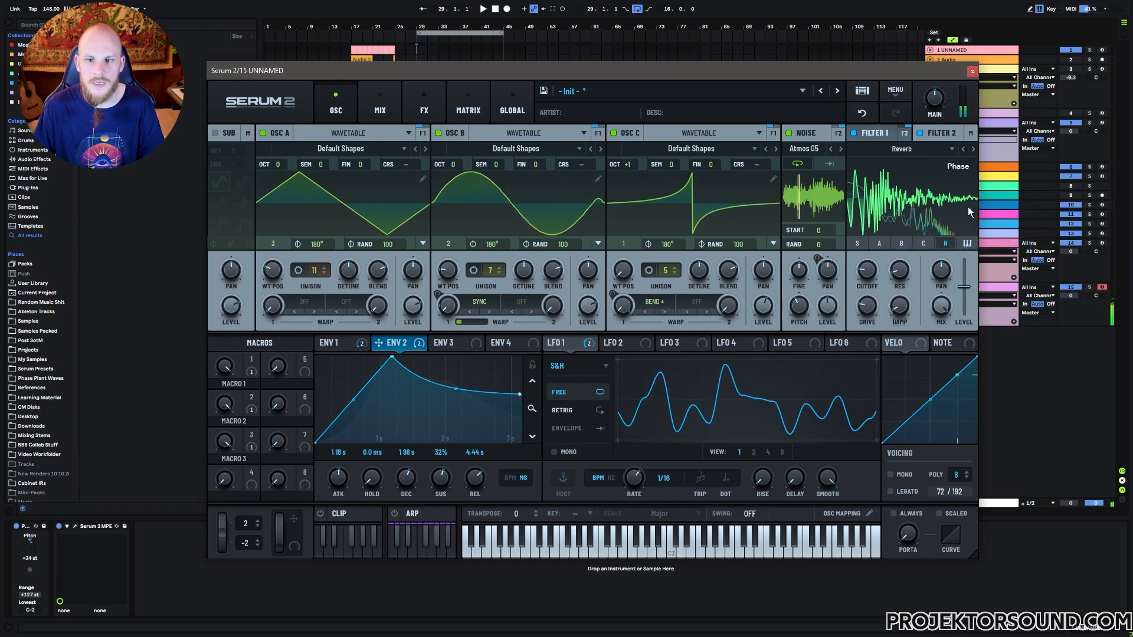
{"action": "left_click", "coordinate": [937, 133]}
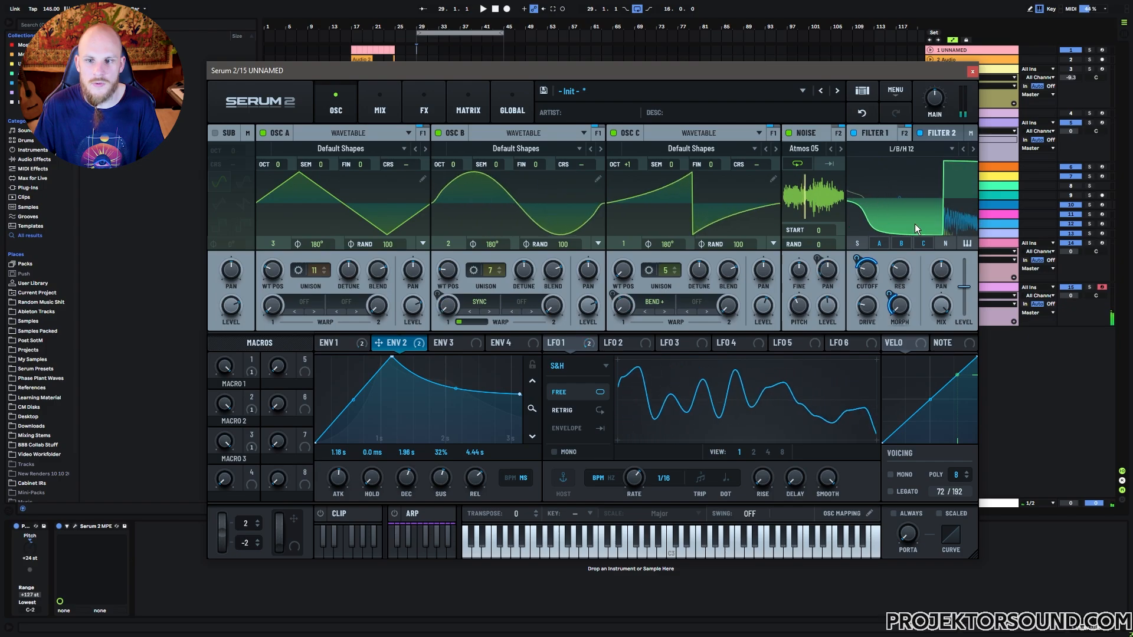
{"action": "left_click", "coordinate": [875, 132]}
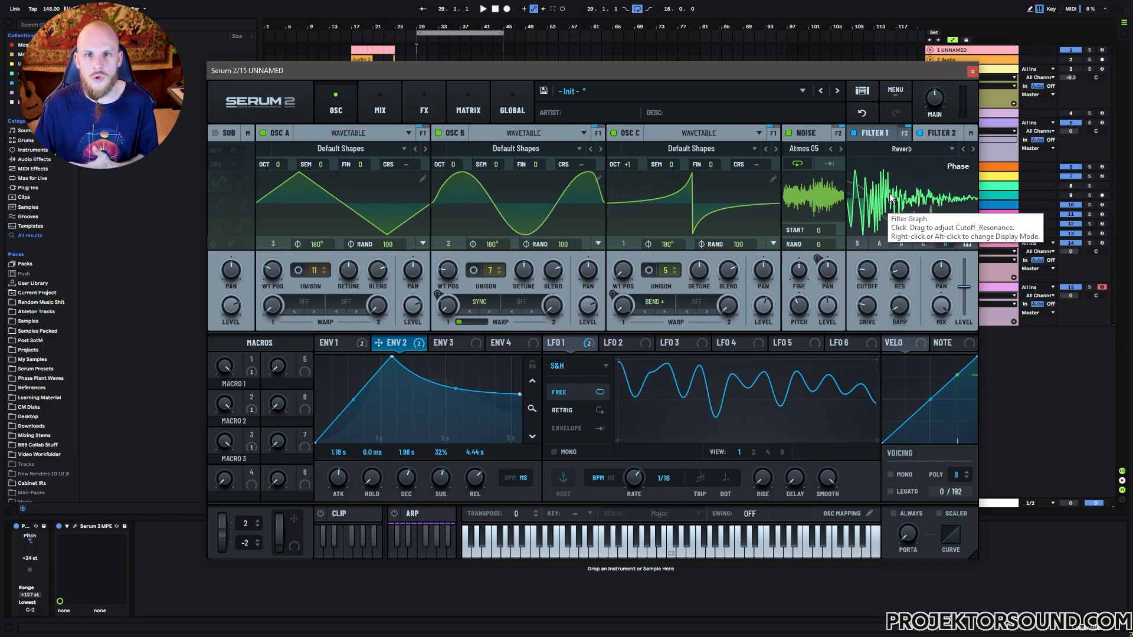
Step: Set the filter graph's display mode to Frequency Response & FFT
{"action": "right_click", "coordinate": [935, 226]}
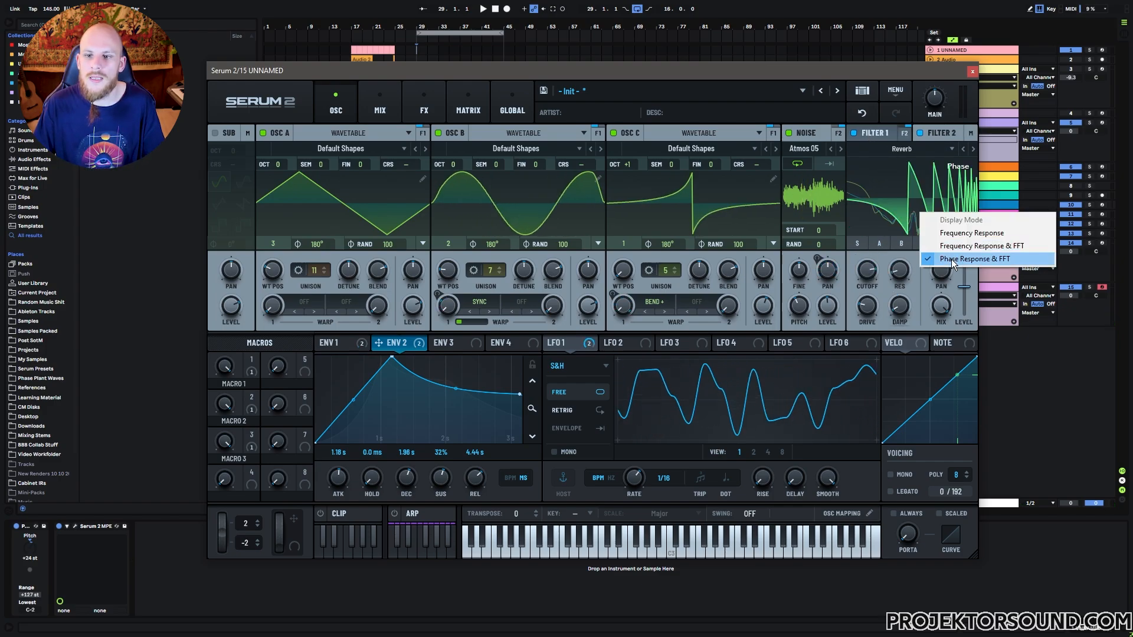
{"action": "left_click", "coordinate": [951, 259]}
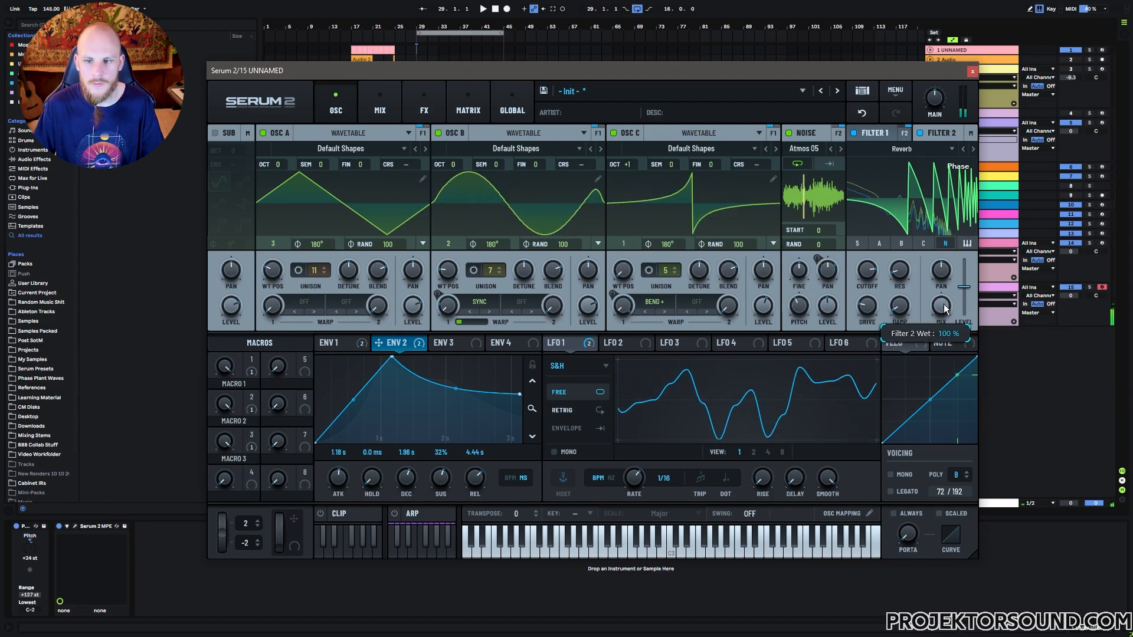
{"action": "right_click", "coordinate": [895, 206]}
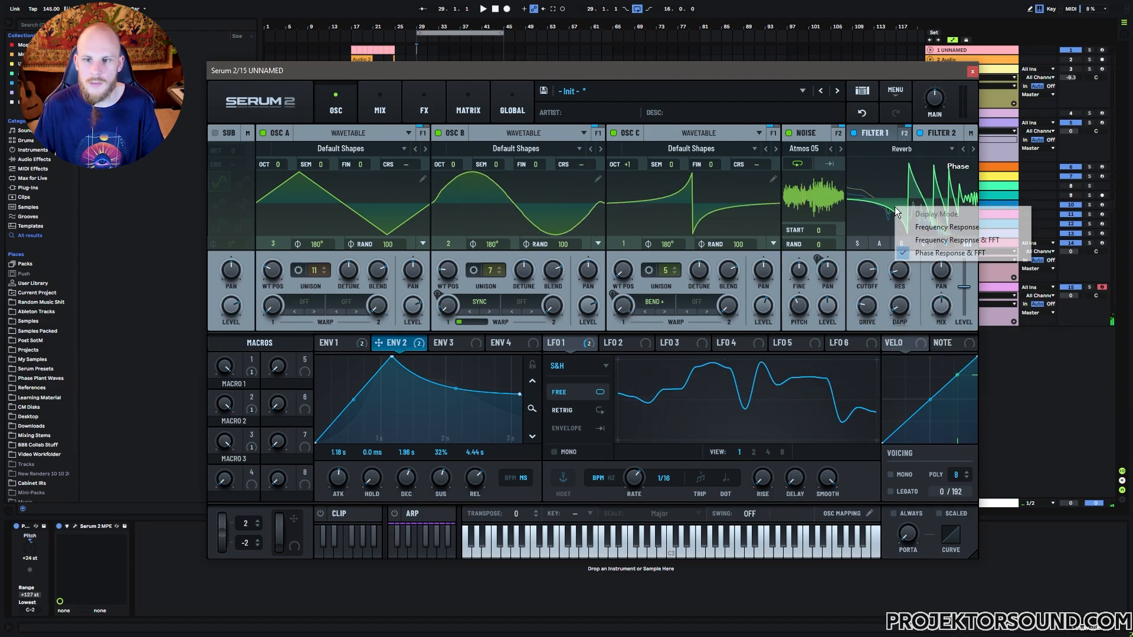
{"action": "left_click", "coordinate": [944, 238]}
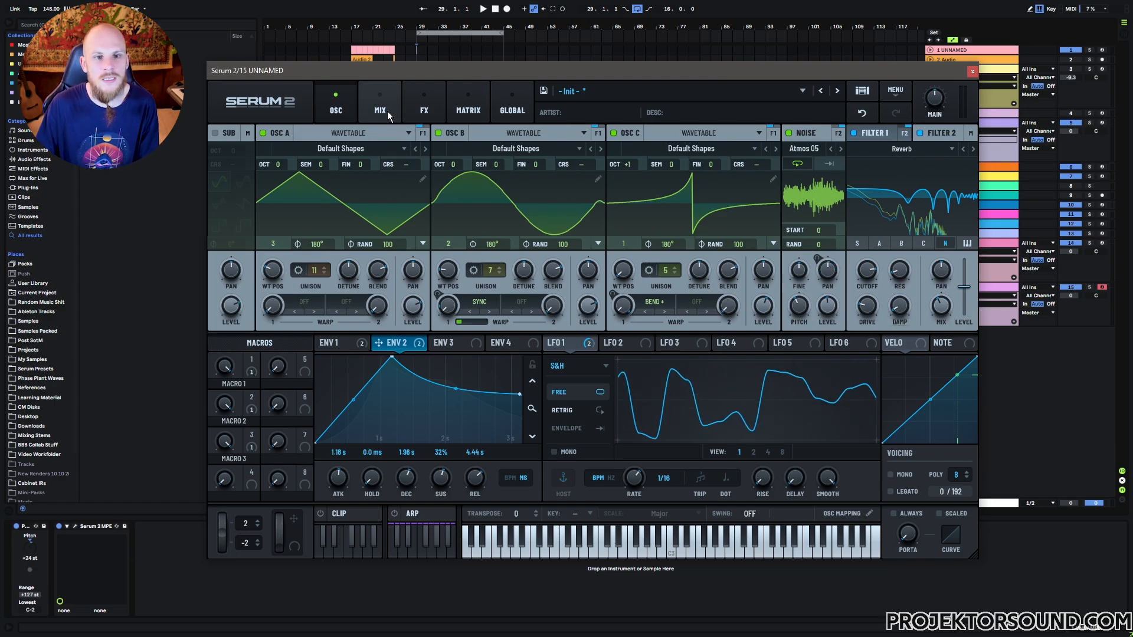
Step: Examine the compressor, chorus, delay and convolve effects and compare how Env 1 and Env 2 are shaped and assigned to them
{"action": "left_click", "coordinate": [422, 108]}
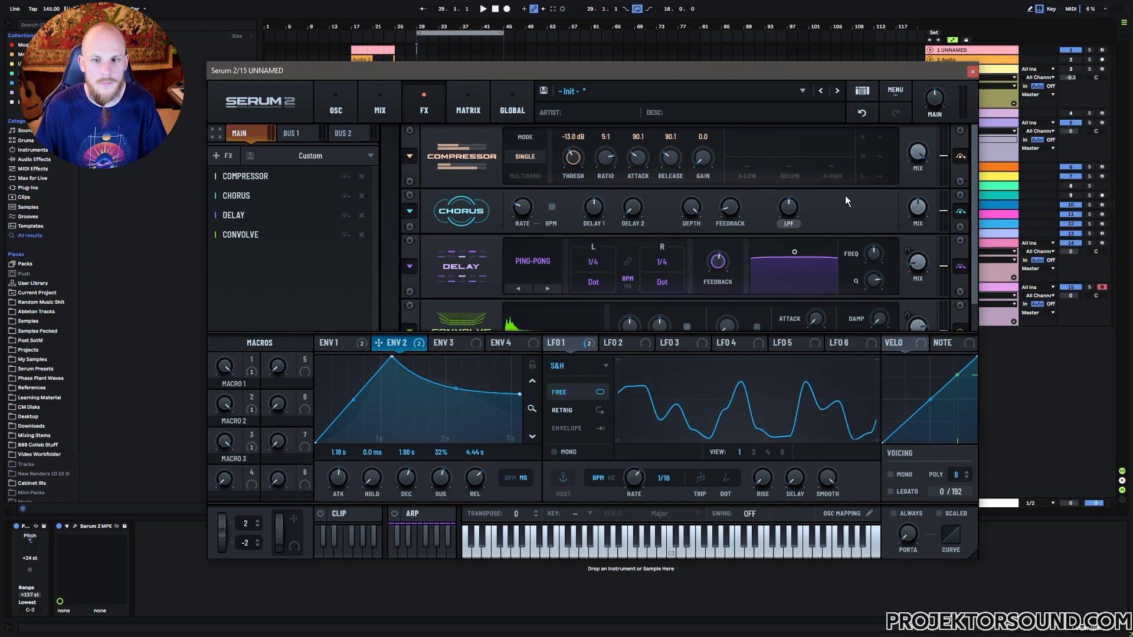
{"action": "scroll", "coordinate": [846, 196], "scroll_direction": "down", "scroll_amount": 1}
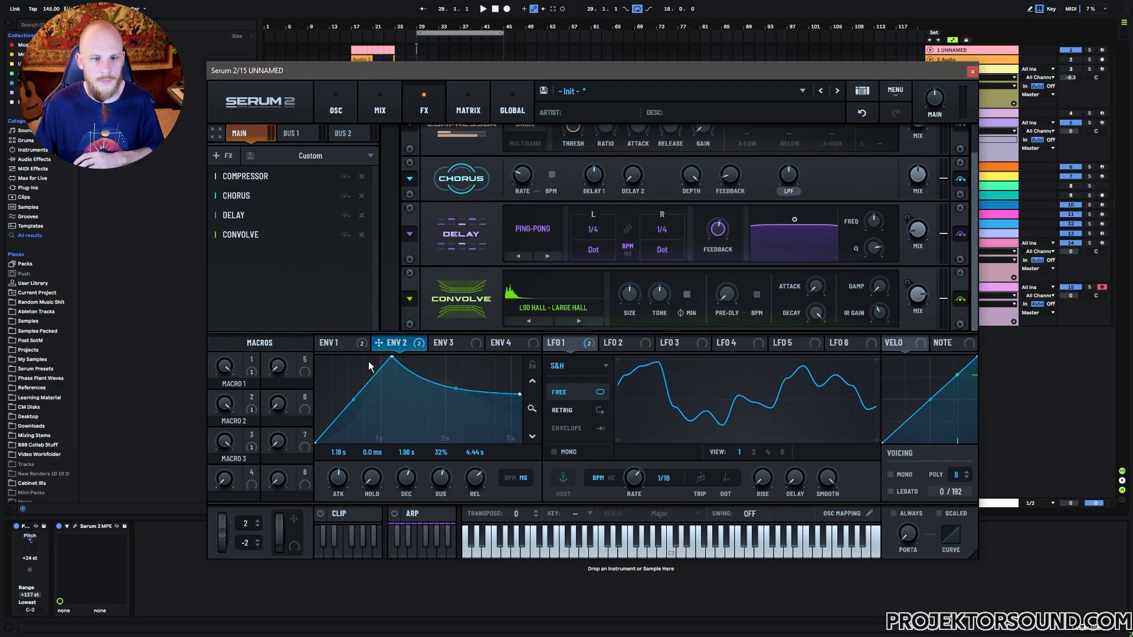
{"action": "left_click", "coordinate": [336, 343]}
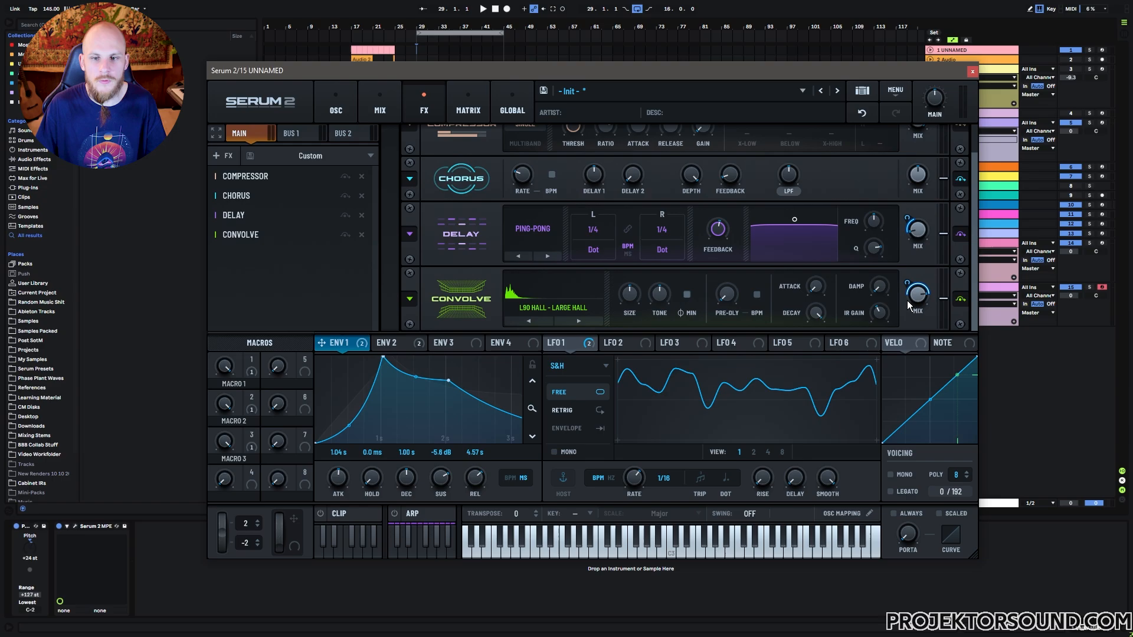
{"action": "mouse_move", "coordinate": [911, 301]}
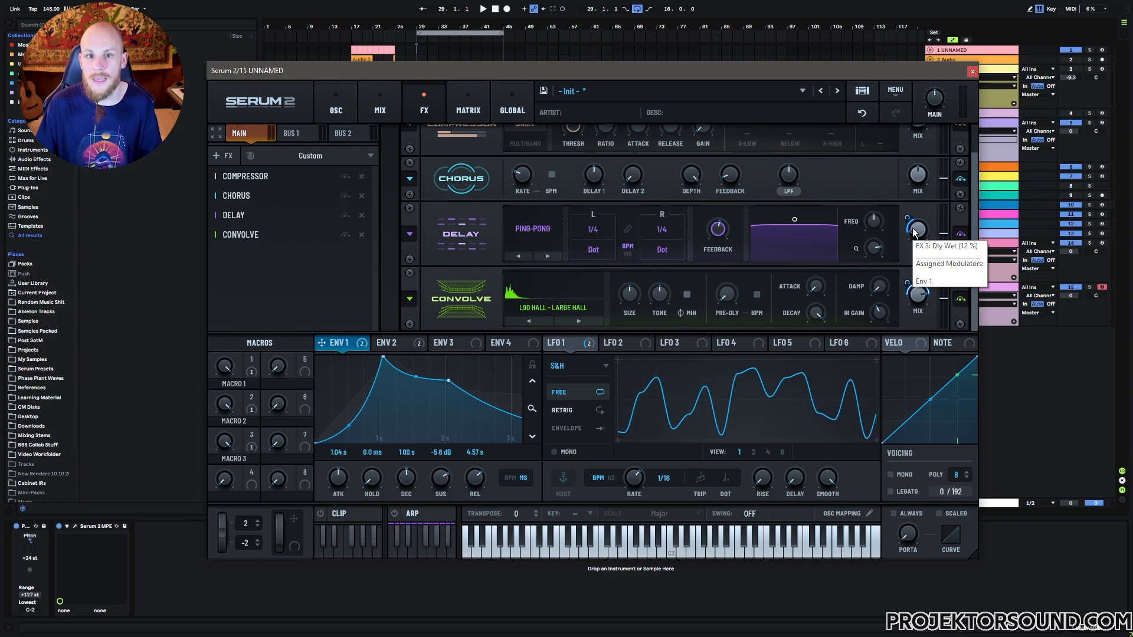
{"action": "left_click", "coordinate": [403, 347]}
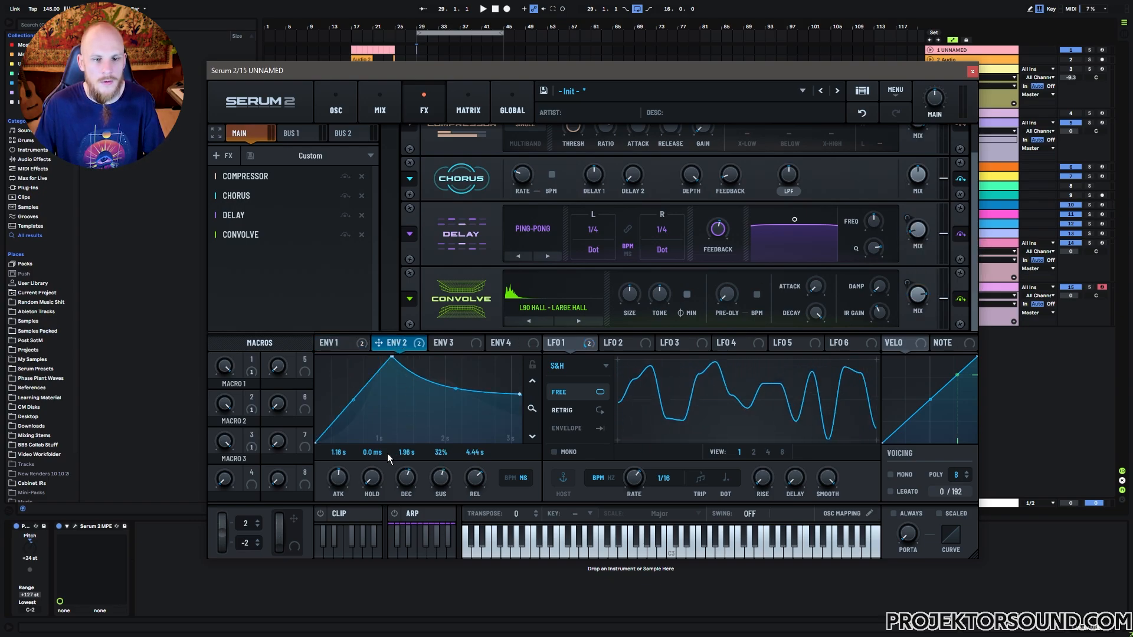
{"action": "left_click", "coordinate": [341, 346]}
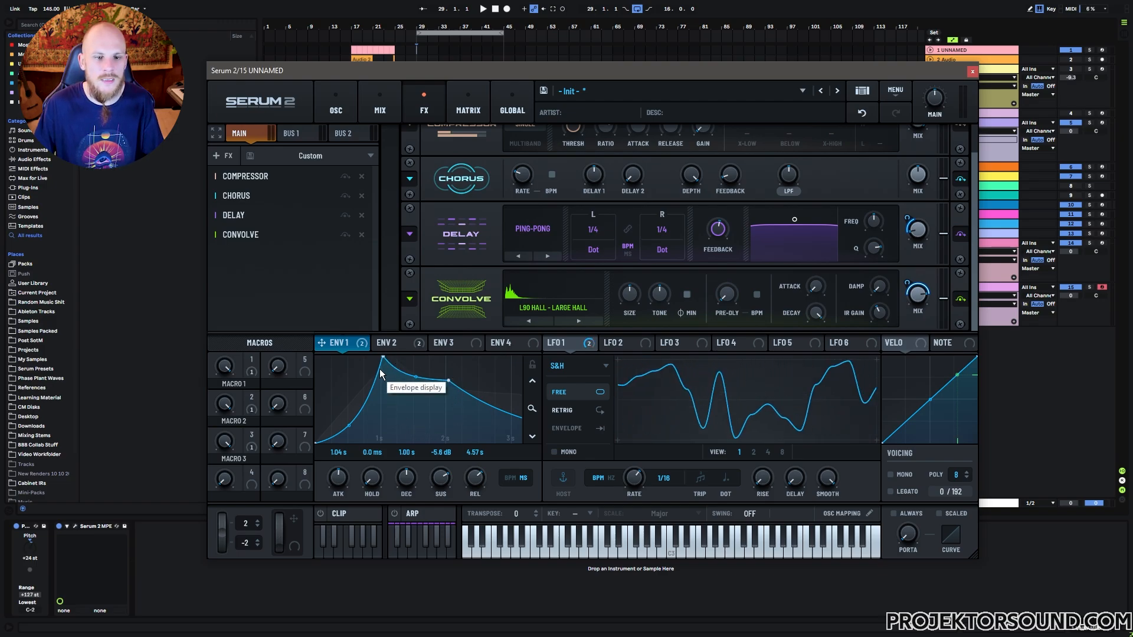
{"action": "left_click", "coordinate": [395, 345]}
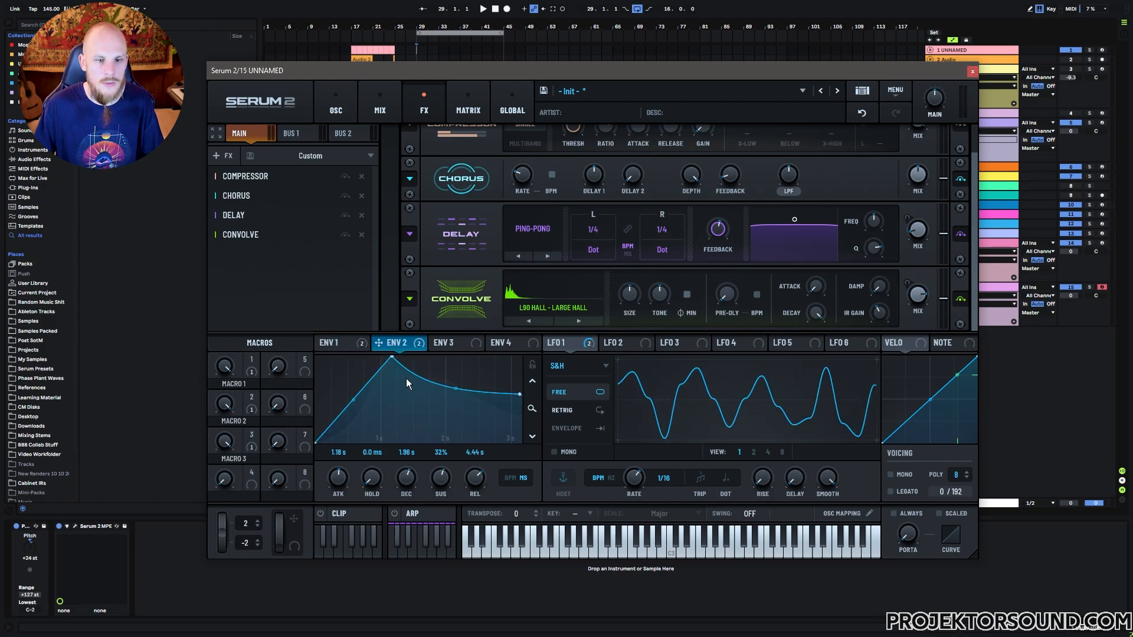
{"action": "left_click", "coordinate": [341, 346]}
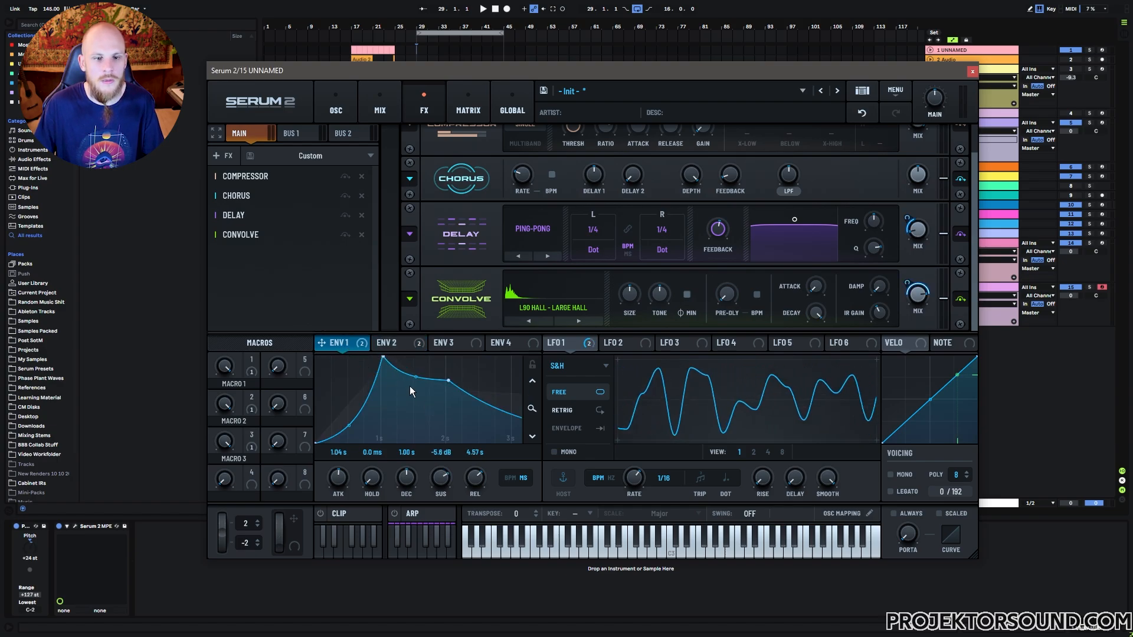
Step: Inspect Env 2 and its modulation of Filter 1's cutoff and morph
{"action": "left_click", "coordinate": [396, 345]}
{"action": "left_click", "coordinate": [336, 108]}
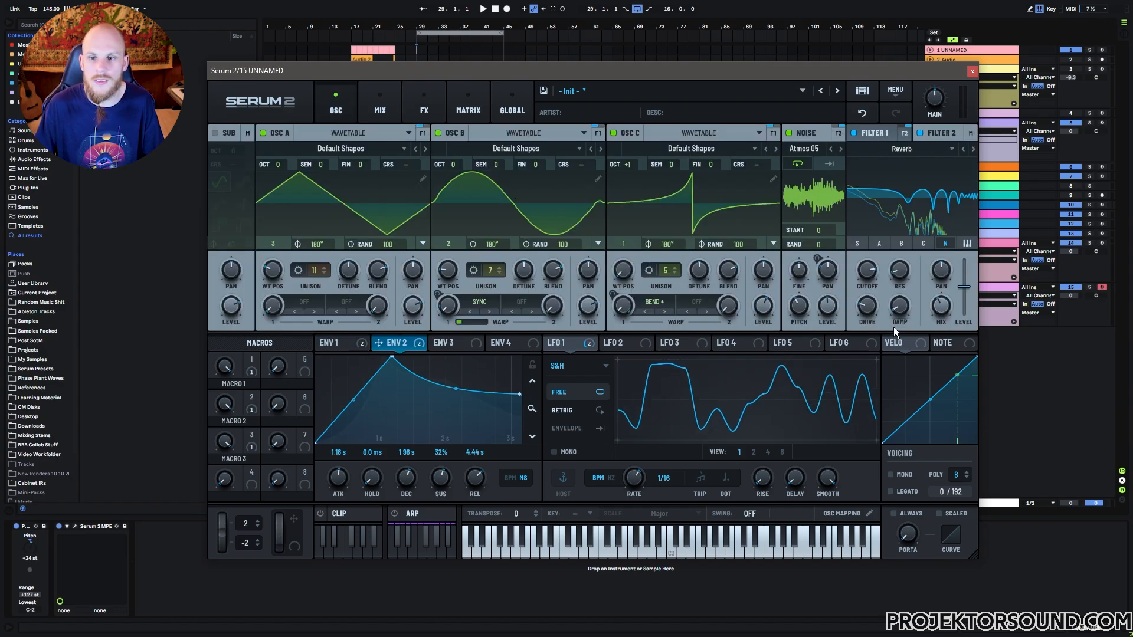
{"action": "left_click", "coordinate": [941, 133]}
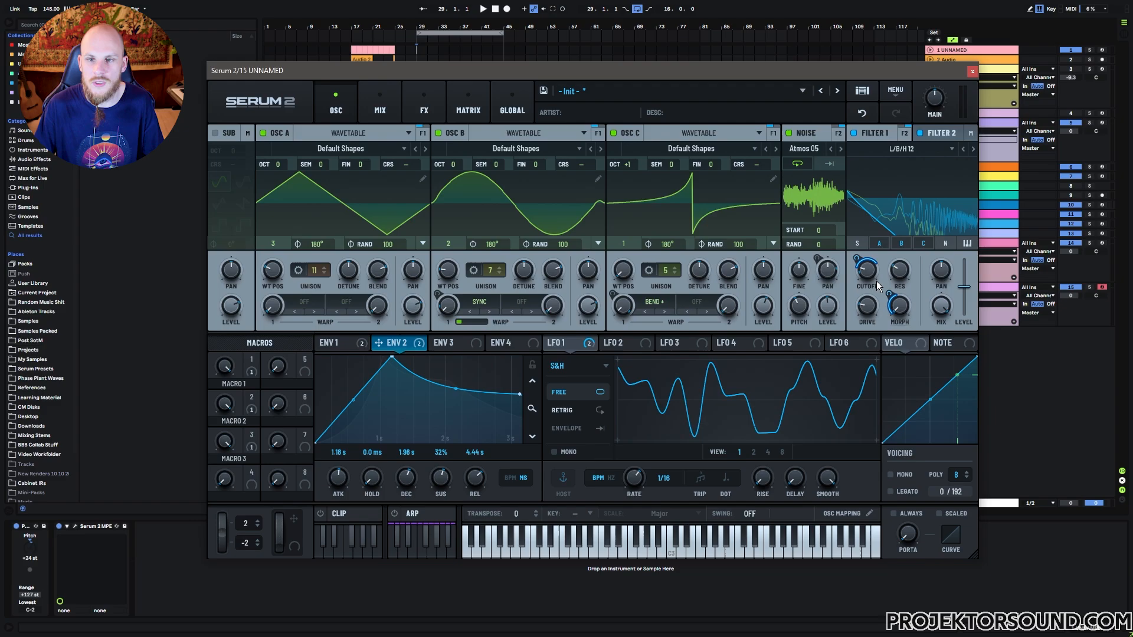
Step: Inspect the delay feedback and Env 1's modulation of the delay and convolve mix amounts in the effects chain
{"action": "left_click", "coordinate": [420, 106]}
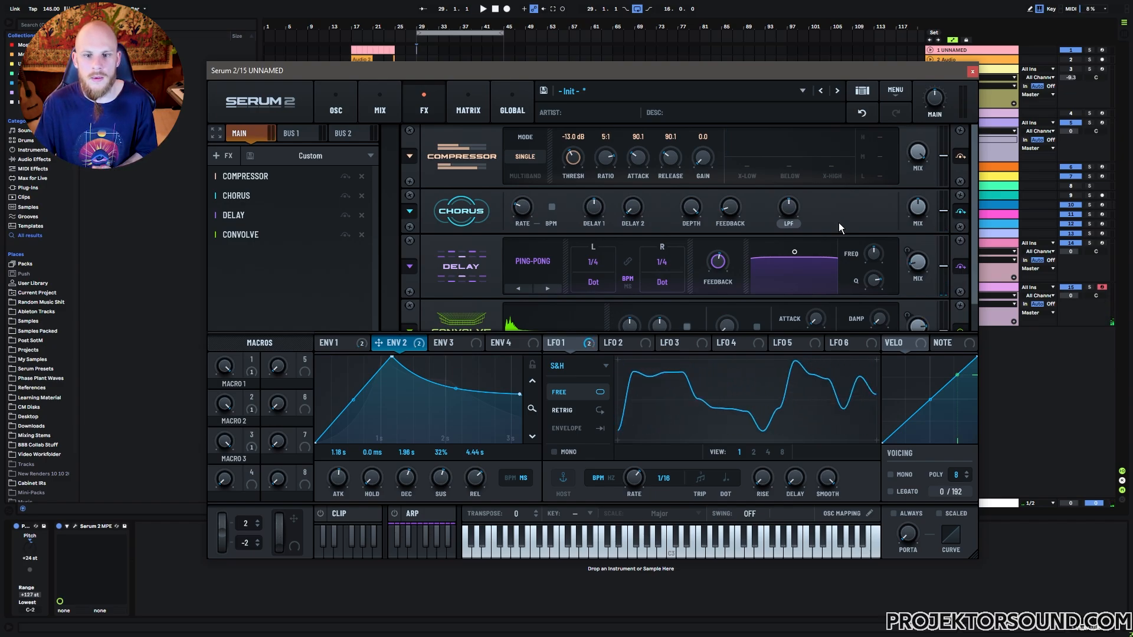
{"action": "mouse_move", "coordinate": [724, 261]}
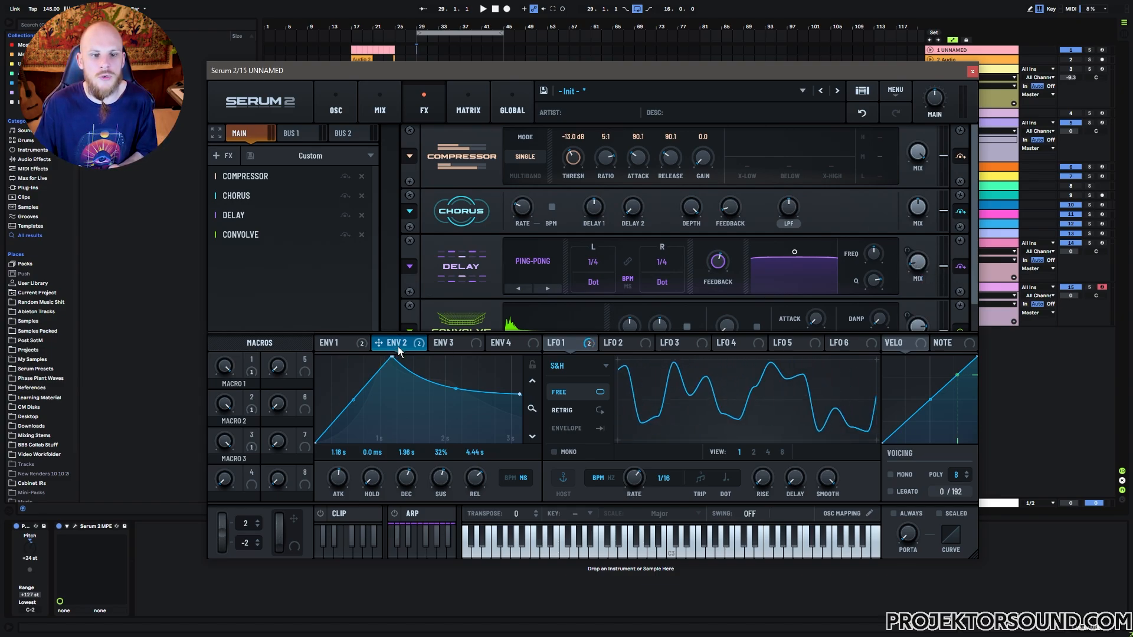
{"action": "left_click", "coordinate": [333, 343]}
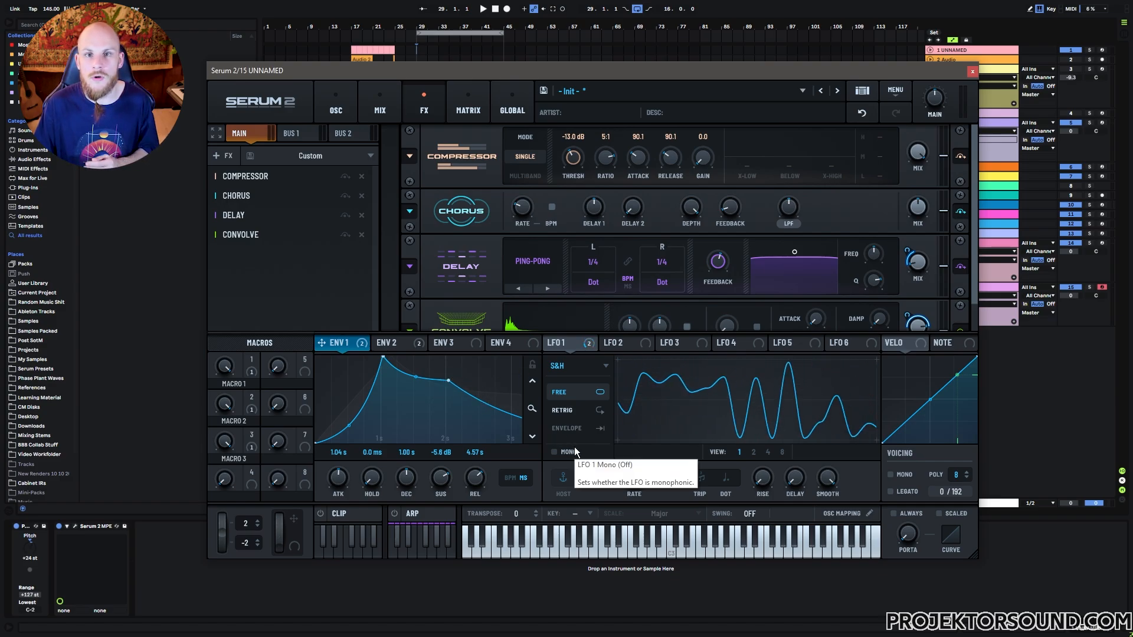
{"action": "scroll", "coordinate": [886, 313], "scroll_direction": "down", "scroll_amount": 1}
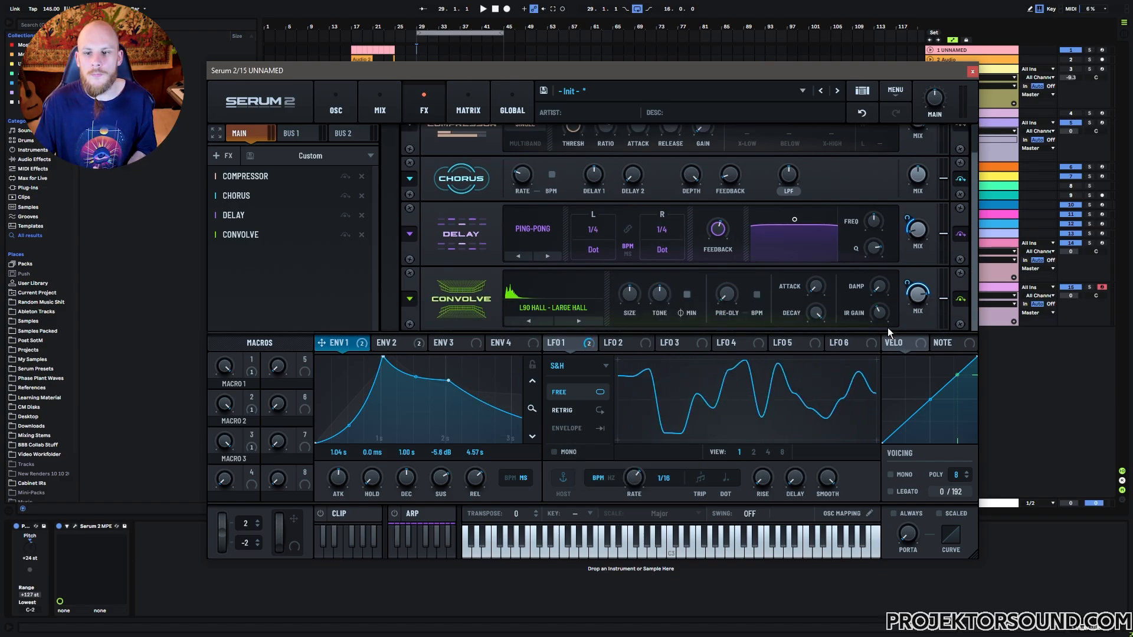